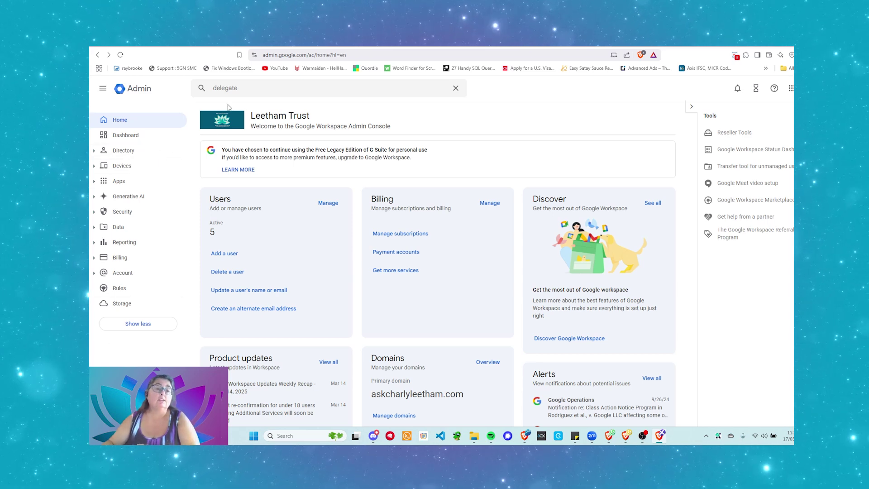
Step: Search 'delegate' and open the Mail delegation setting on the Gmail User Settings page
{"action": "left_click", "coordinate": [244, 89]}
{"action": "left_click", "coordinate": [265, 94]}
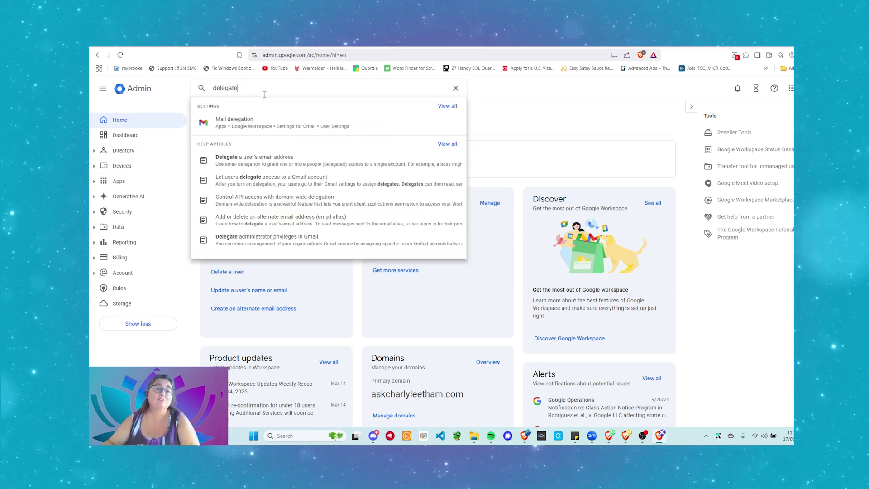
{"action": "double_click", "coordinate": [227, 89]}
{"action": "left_click", "coordinate": [243, 93]}
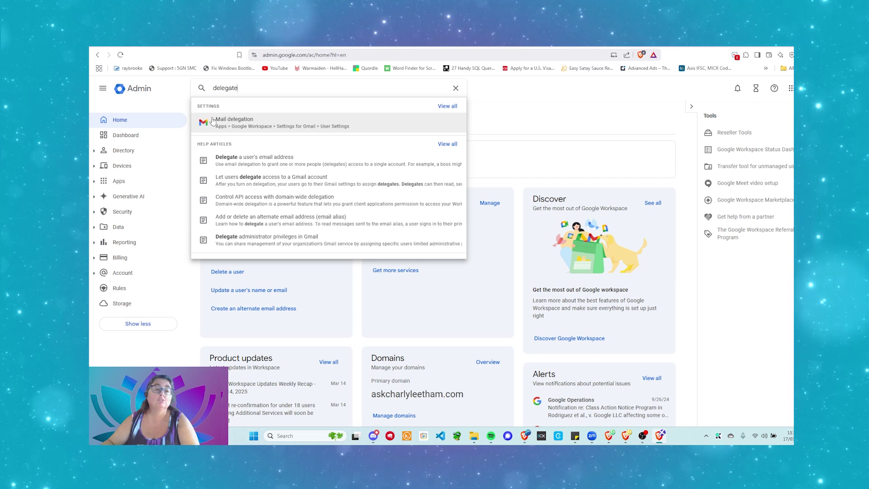
{"action": "left_click", "coordinate": [292, 124]}
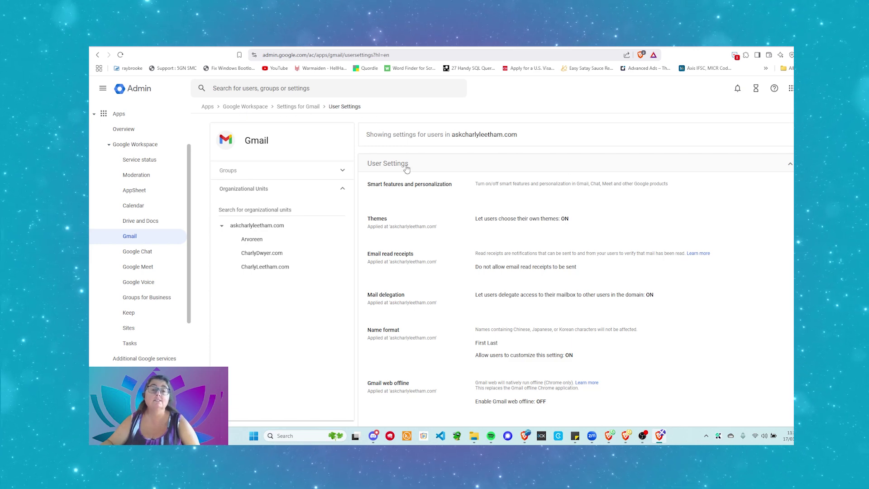
{"action": "scroll", "coordinate": [498, 175], "scroll_direction": "down", "scroll_amount": 2}
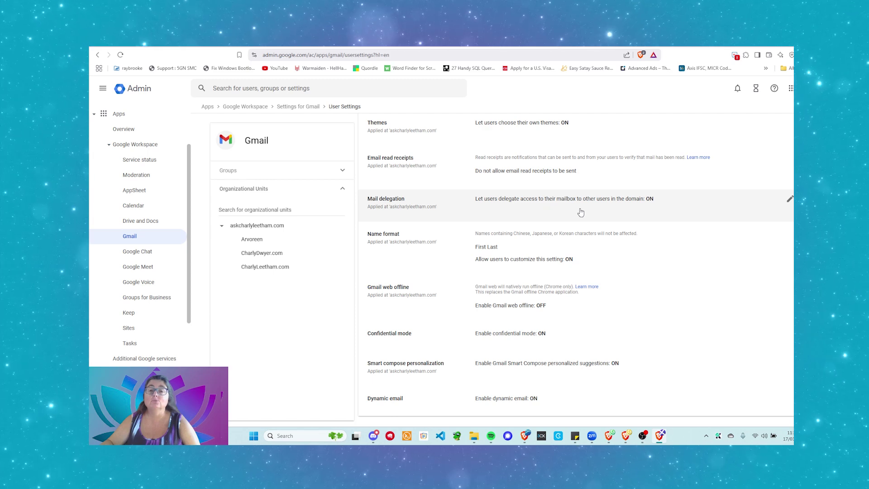
{"action": "left_click", "coordinate": [688, 208]}
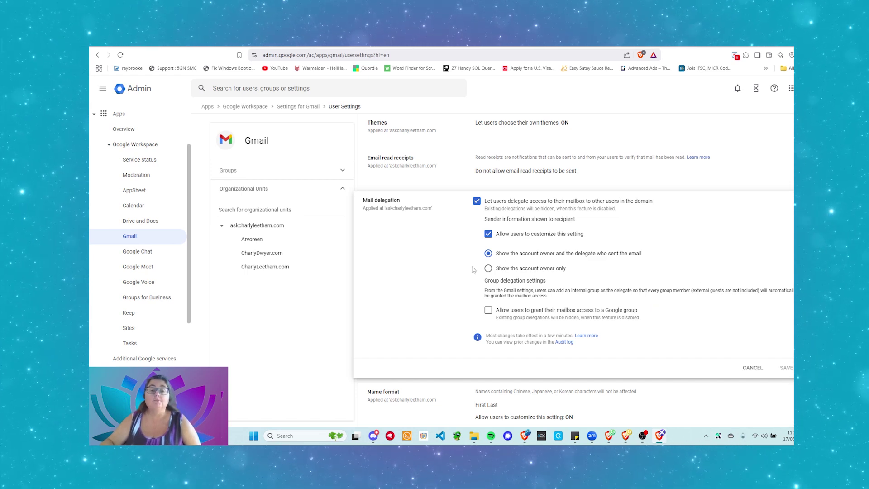
{"action": "left_click", "coordinate": [488, 268]}
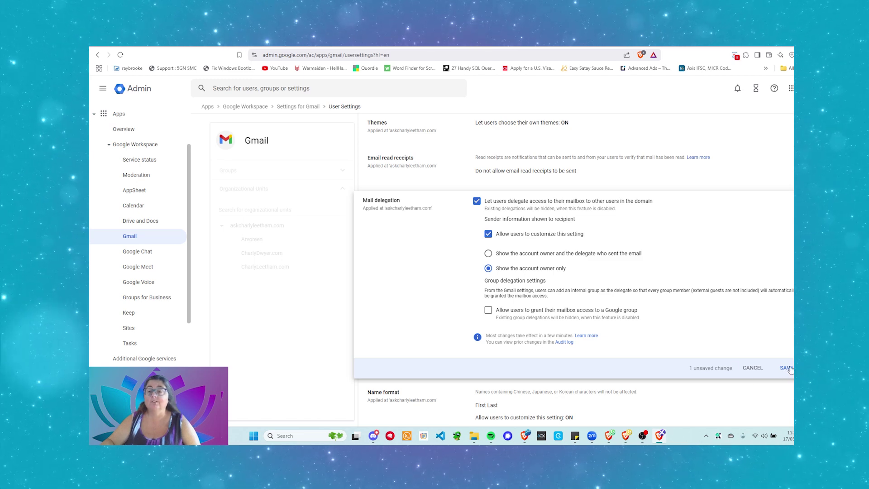
{"action": "left_click", "coordinate": [488, 253]}
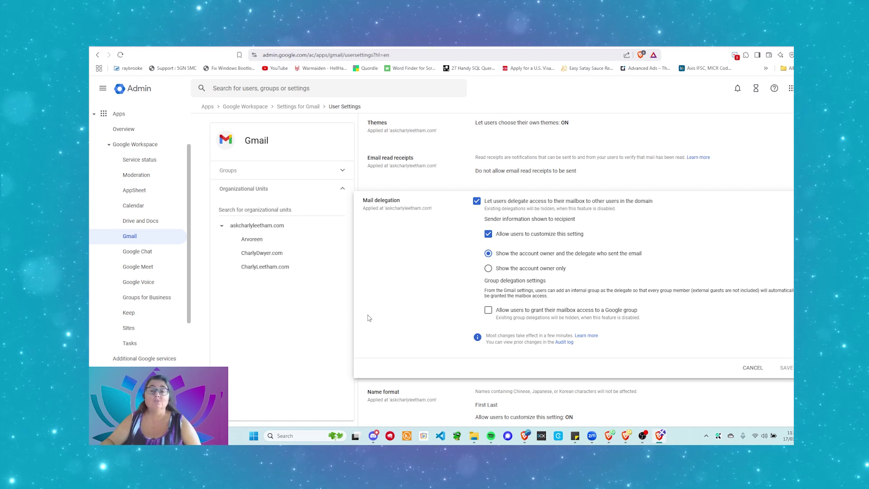
{"action": "left_click", "coordinate": [752, 368]}
{"action": "scroll", "coordinate": [366, 316], "scroll_direction": "up", "scroll_amount": 3}
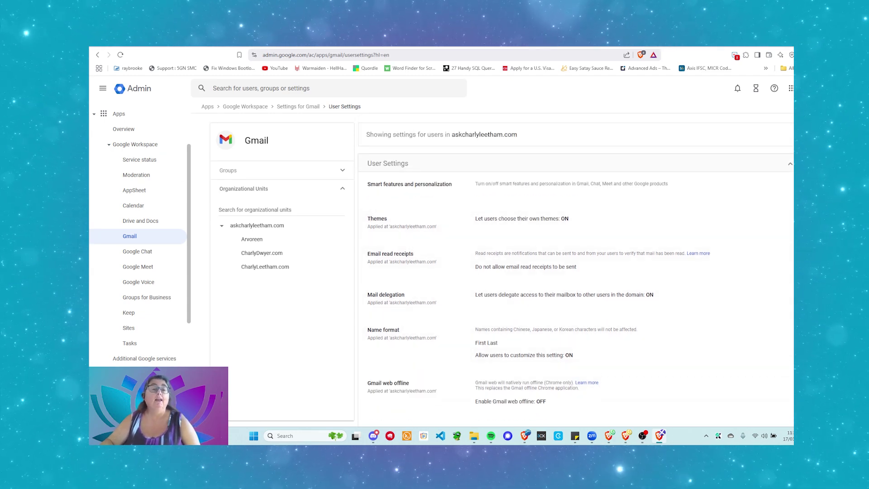
Step: In Gmail, open full Settings on the Accounts tab and scroll to 'Grant access to your account'
{"action": "left_click", "coordinate": [220, 45]}
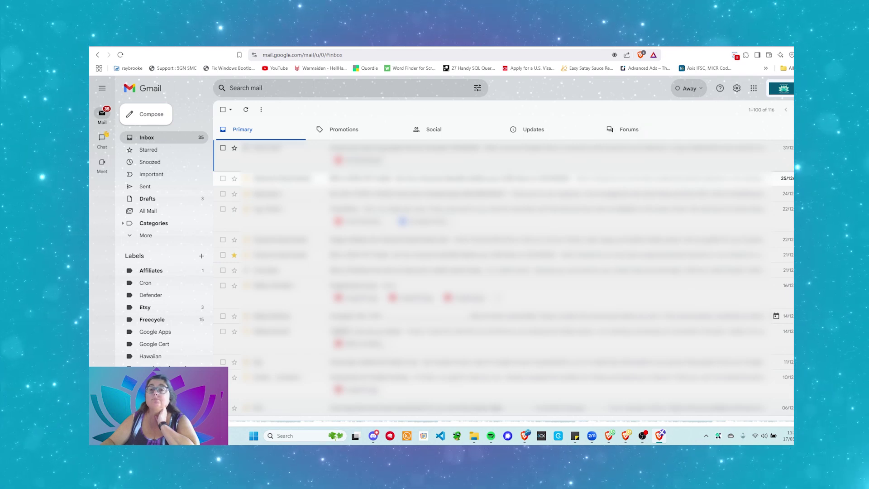
{"action": "left_click", "coordinate": [737, 89]}
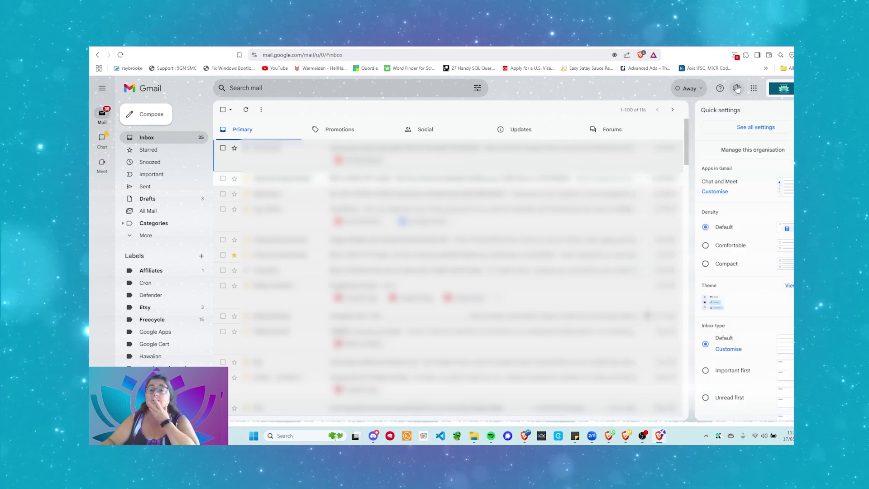
{"action": "left_click", "coordinate": [752, 129]}
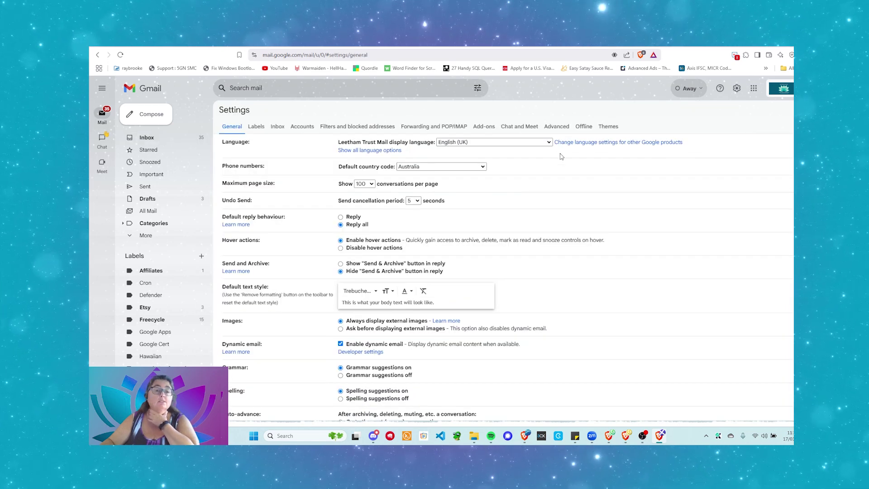
{"action": "left_click", "coordinate": [309, 127]}
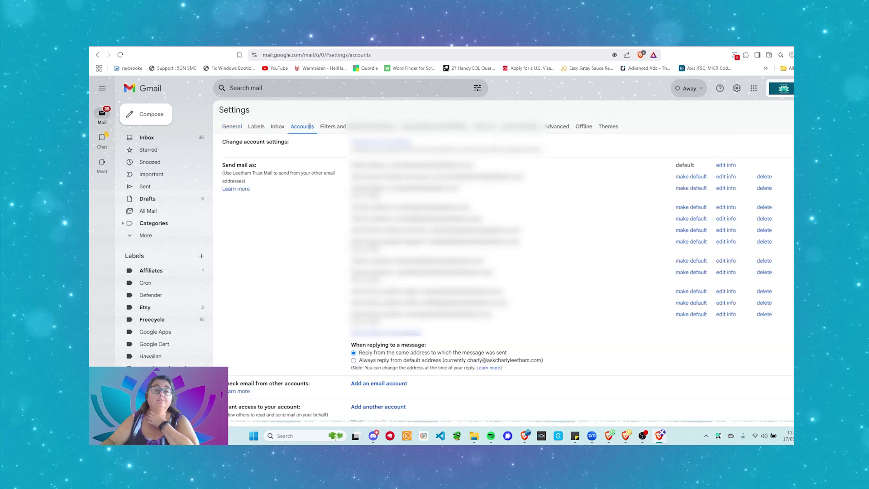
{"action": "scroll", "coordinate": [502, 268], "scroll_direction": "down", "scroll_amount": 2}
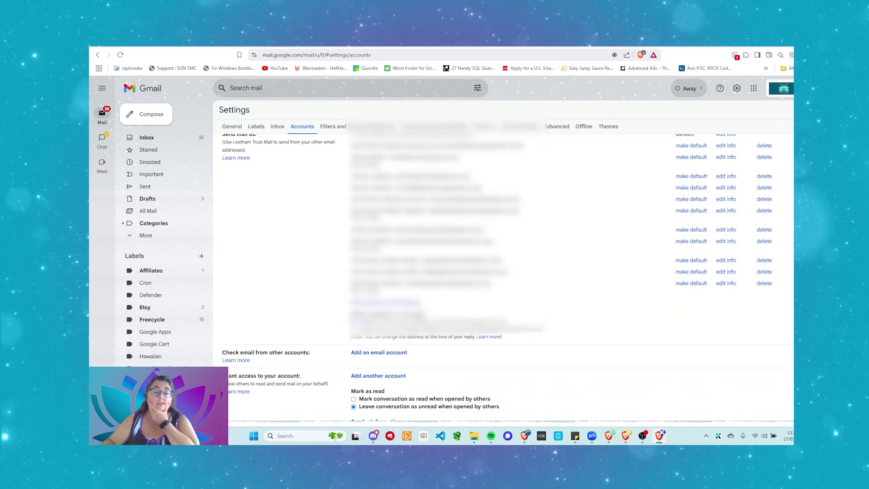
{"action": "scroll", "coordinate": [501, 268], "scroll_direction": "down", "scroll_amount": 1}
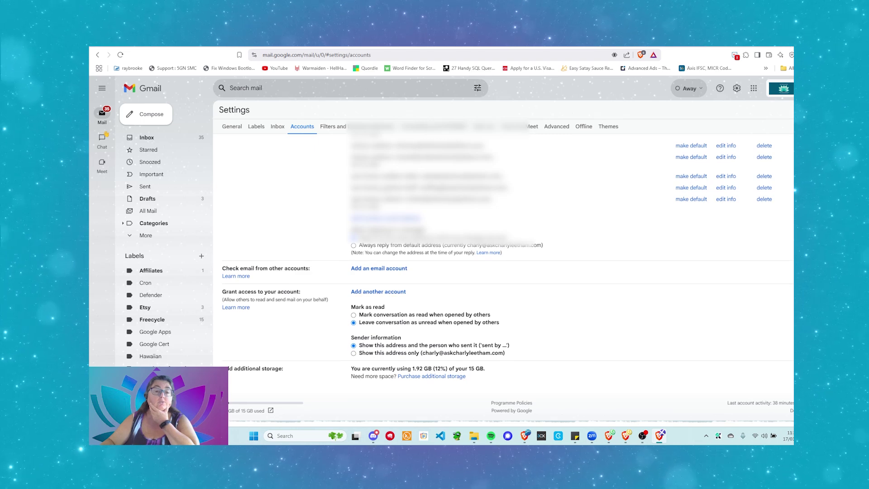
{"action": "scroll", "coordinate": [318, 293], "scroll_direction": "up", "scroll_amount": 1}
{"action": "scroll", "coordinate": [318, 293], "scroll_direction": "down", "scroll_amount": 1}
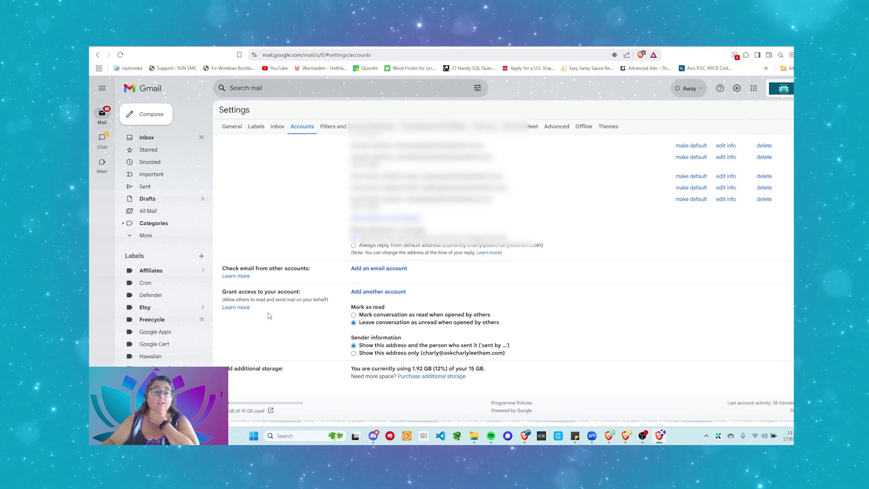
Step: Start adding another account, skipping the security key and verifying by approving on the phone
{"action": "left_click", "coordinate": [377, 293]}
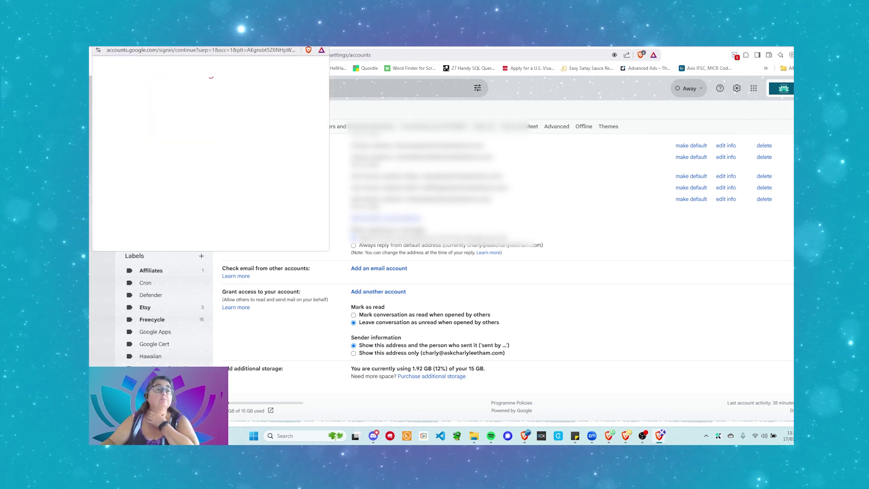
{"action": "left_click_drag", "start_coordinate": [194, 42], "coordinate": [426, 127]}
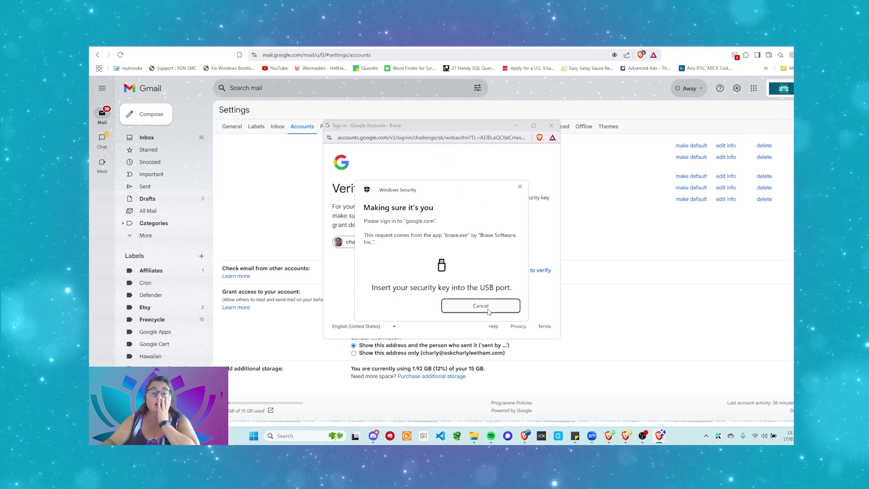
{"action": "left_click", "coordinate": [480, 306]}
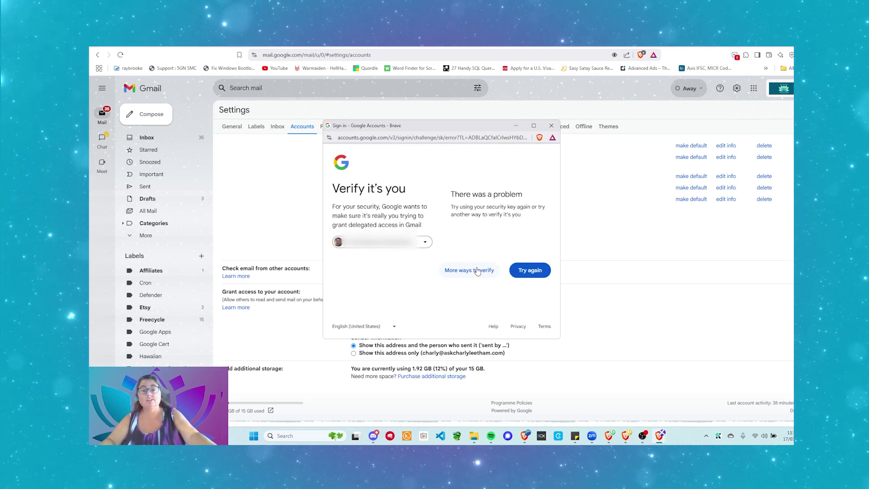
{"action": "left_click", "coordinate": [474, 270]}
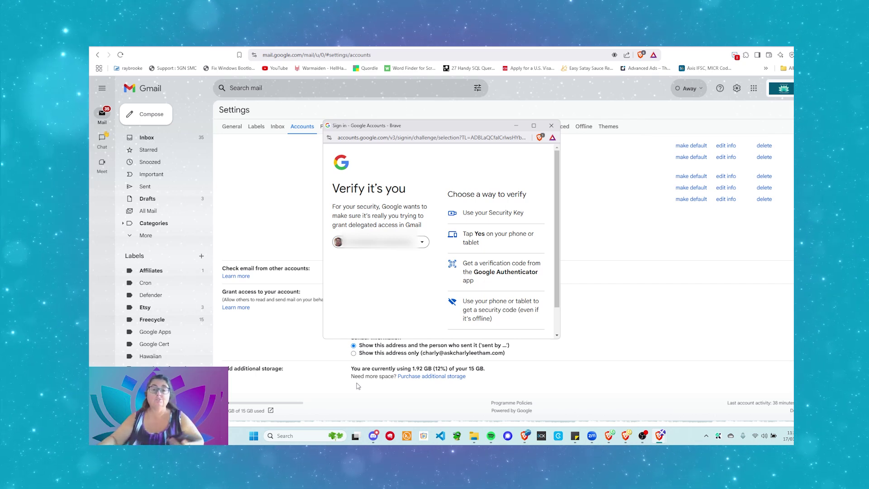
{"action": "left_click", "coordinate": [493, 241]}
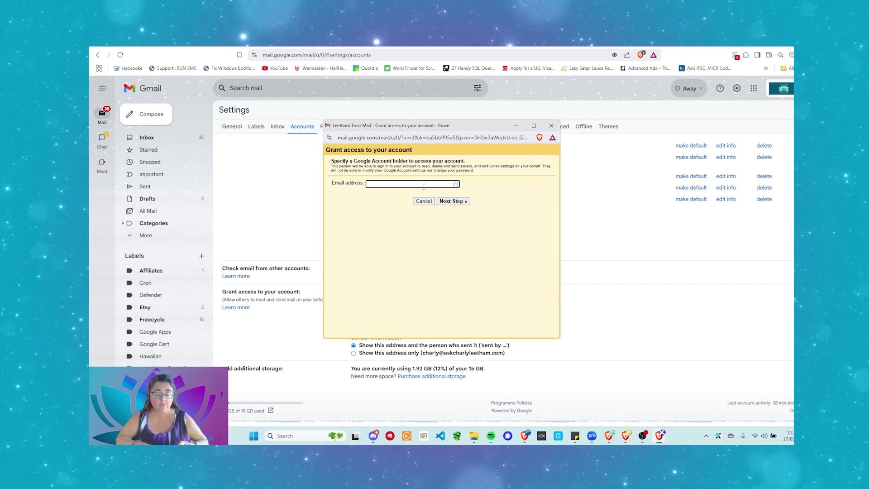
Step: Enter the Workspace colleague's email address as the delegate, replacing the rejected address, and proceed
{"action": "left_click", "coordinate": [424, 187]}
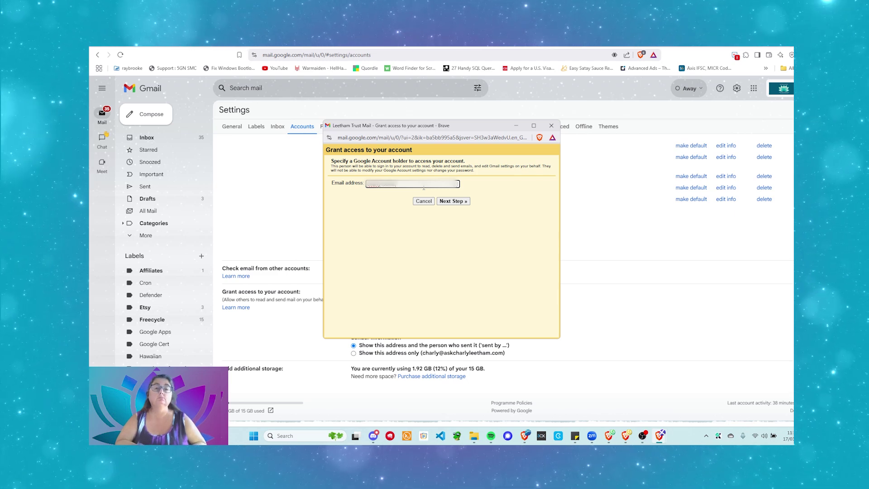
{"action": "type", "text": "ail.com"}
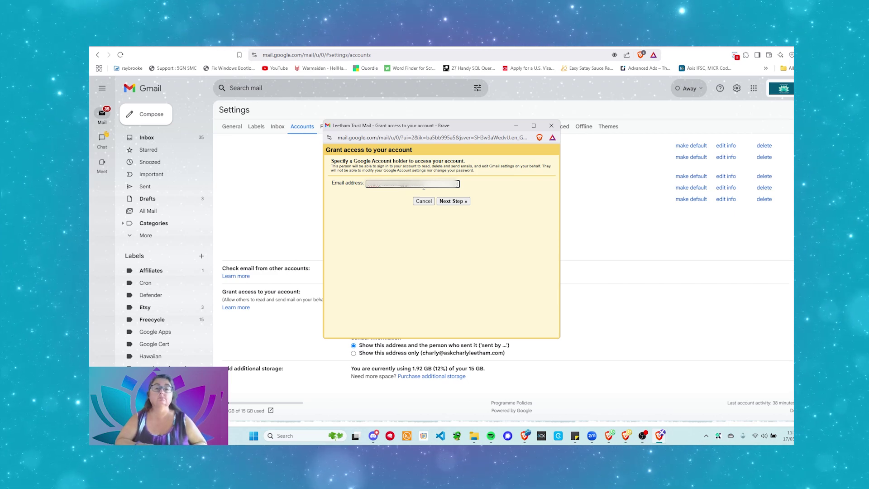
{"action": "left_click", "coordinate": [463, 202]}
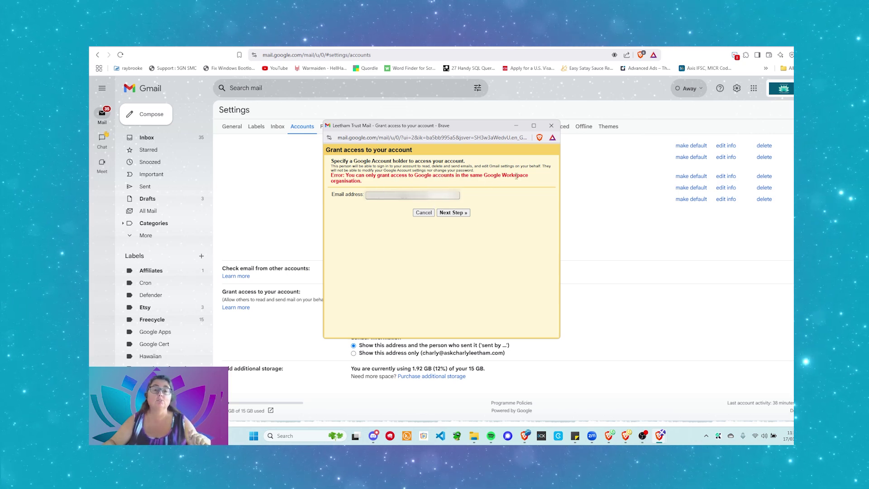
{"action": "left_click_drag", "start_coordinate": [425, 194], "coordinate": [357, 188]}
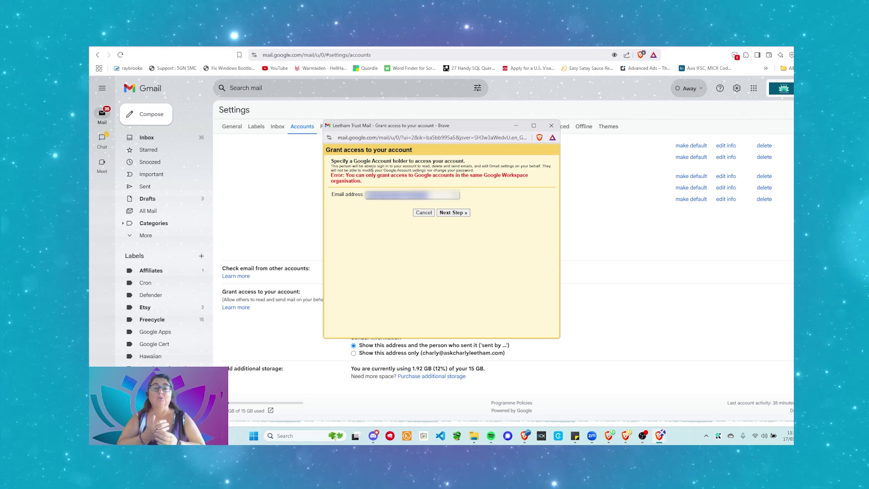
{"action": "key", "text": "BackSpace"}
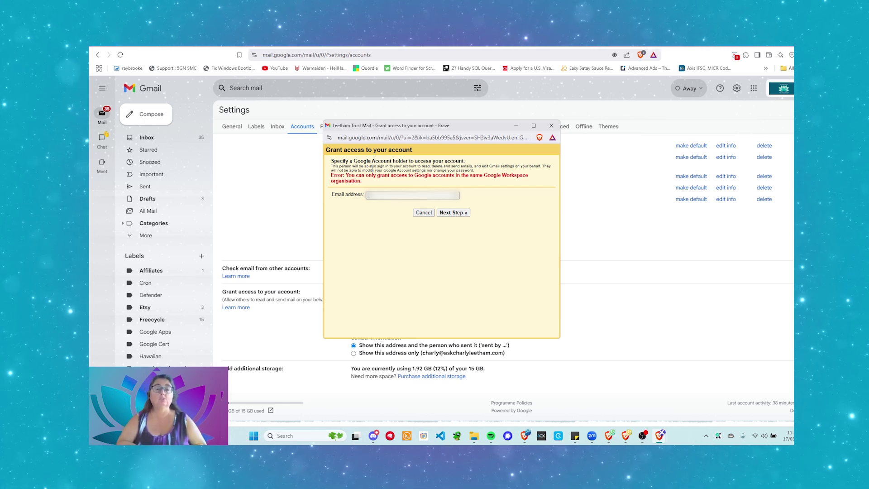
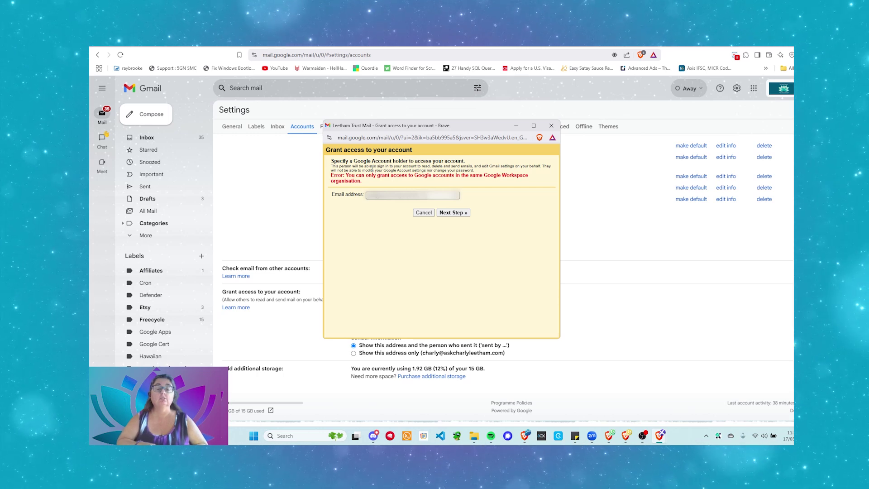
{"action": "key", "text": "Return"}
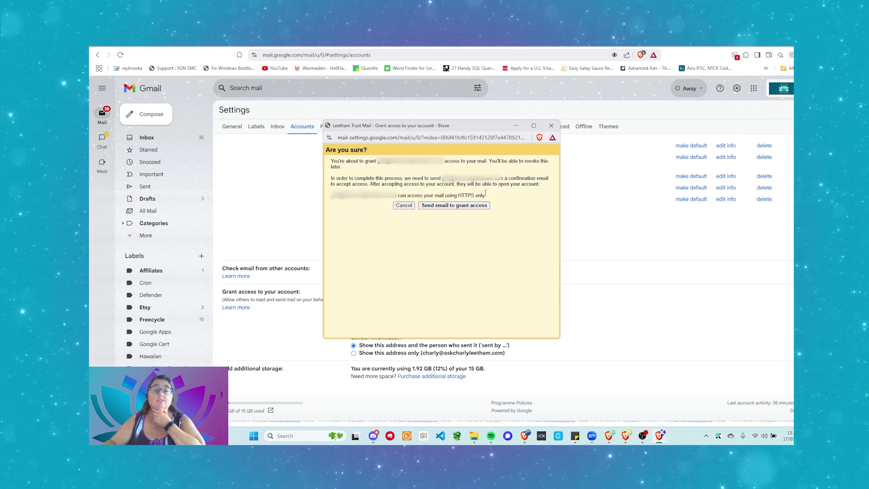
Step: Send the delegate confirmation email and close the notice to return to Accounts settings
{"action": "left_click", "coordinate": [451, 207]}
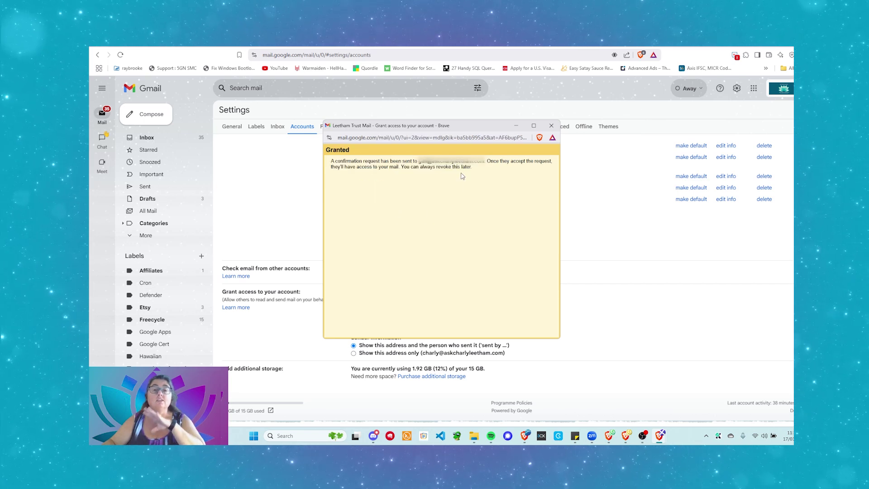
{"action": "left_click", "coordinate": [296, 126]}
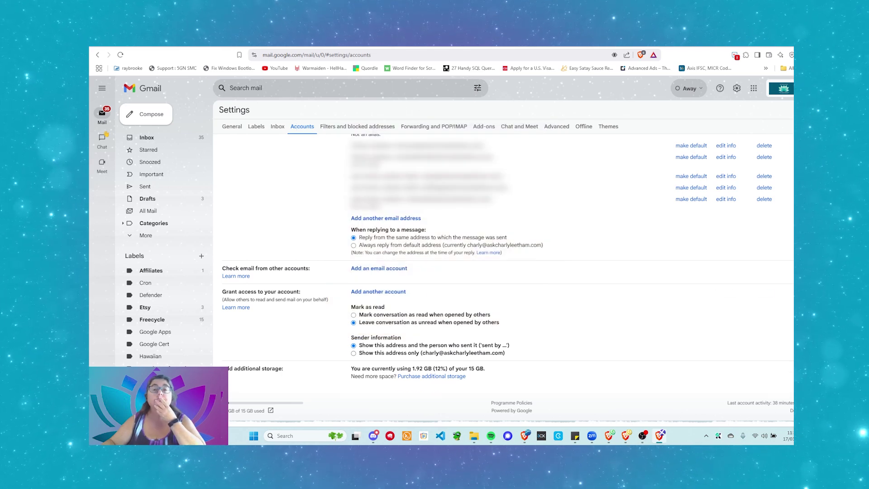
Step: Add another Google account, signing in with the delegate's email address and password
{"action": "left_click", "coordinate": [784, 88]}
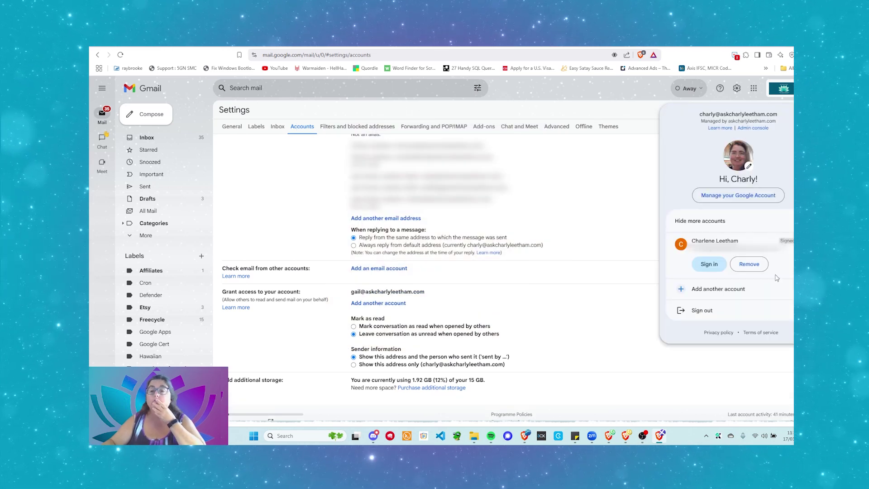
{"action": "left_click", "coordinate": [729, 294]}
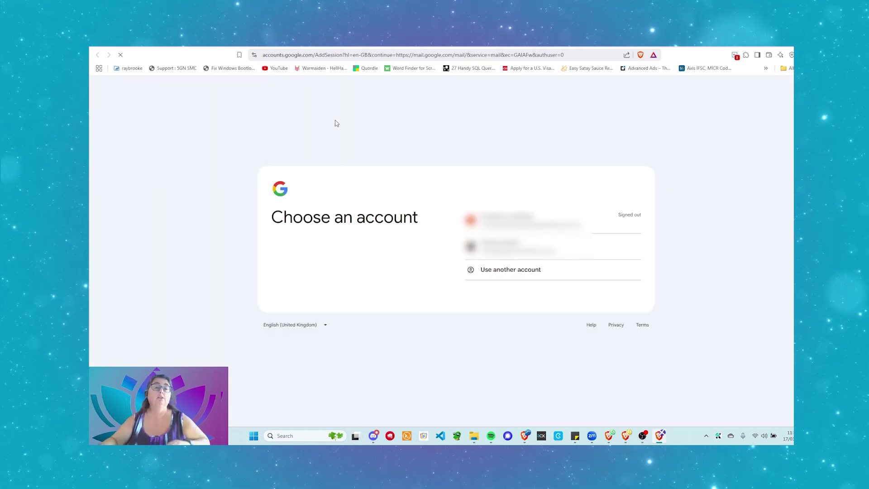
{"action": "left_click", "coordinate": [525, 275]}
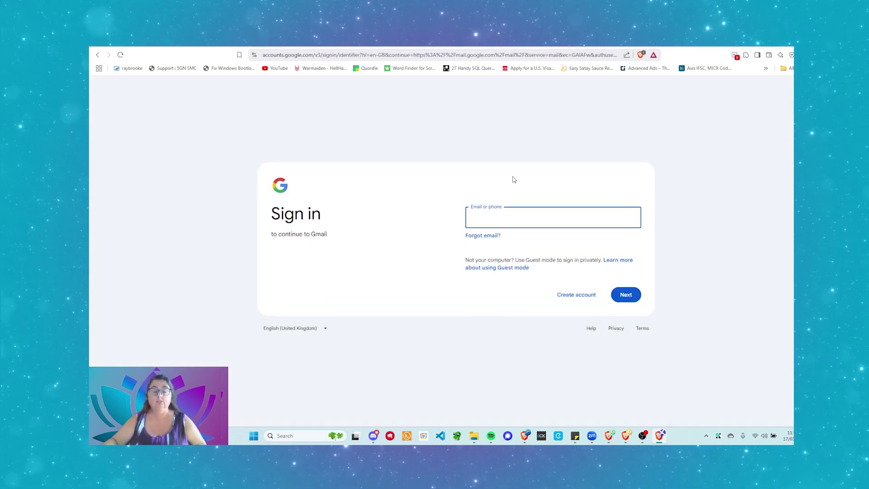
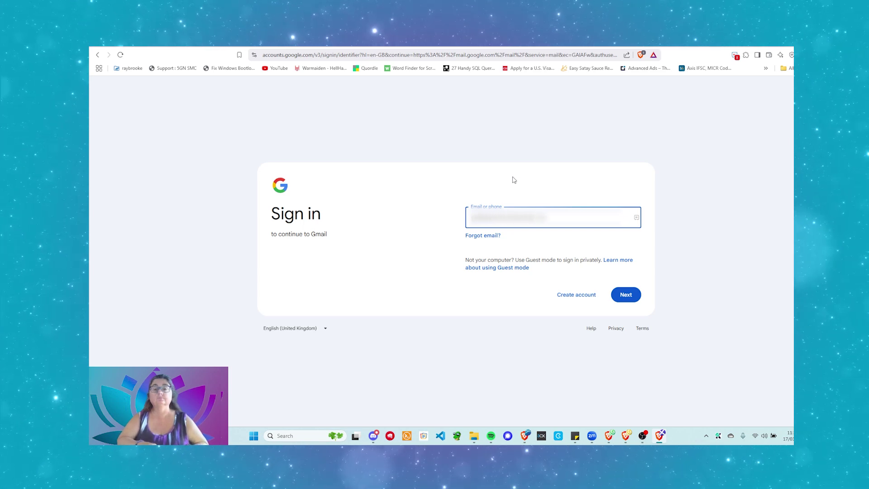
{"action": "key", "text": "Return"}
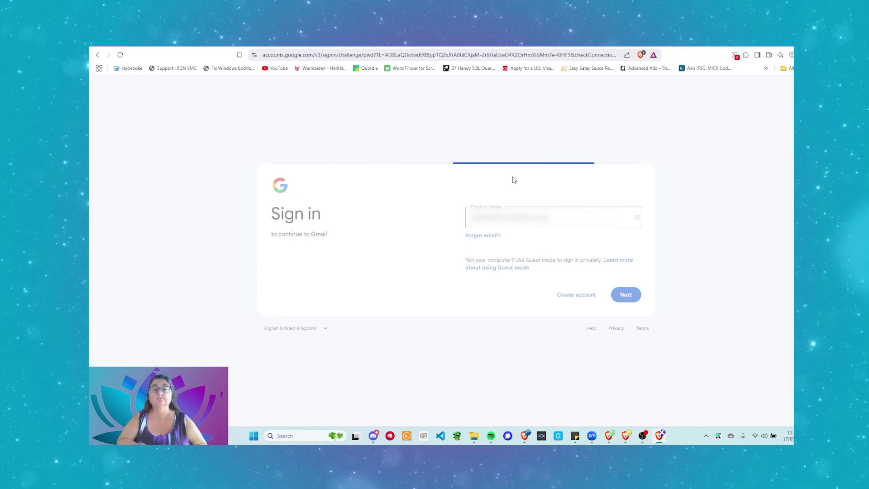
{"action": "type", "text": "••"}
{"action": "key", "text": "Return"}
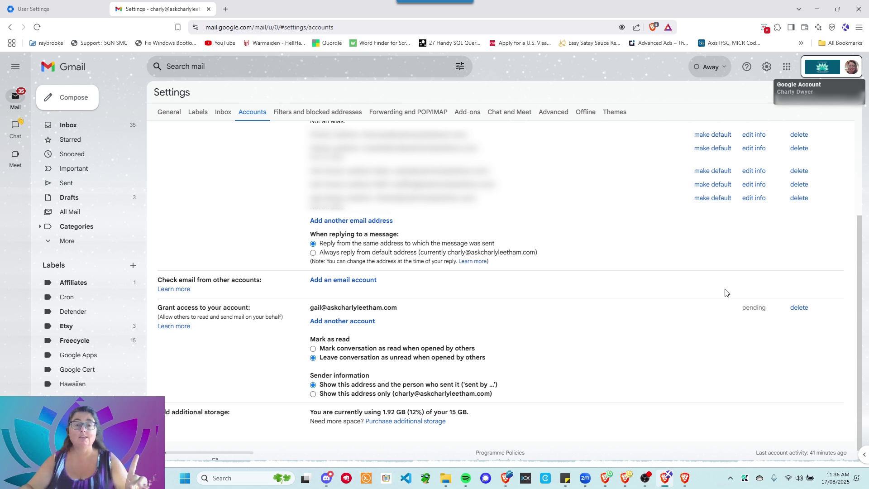
Step: Reload Settings > Accounts and scroll to confirm the delegate's access is accepted
{"action": "key", "text": "F5"}
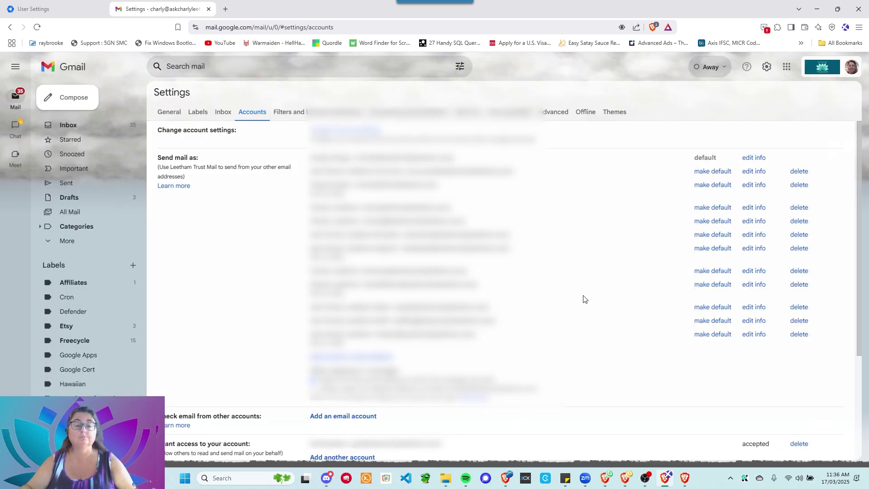
{"action": "scroll", "coordinate": [570, 292], "scroll_direction": "down", "scroll_amount": 3}
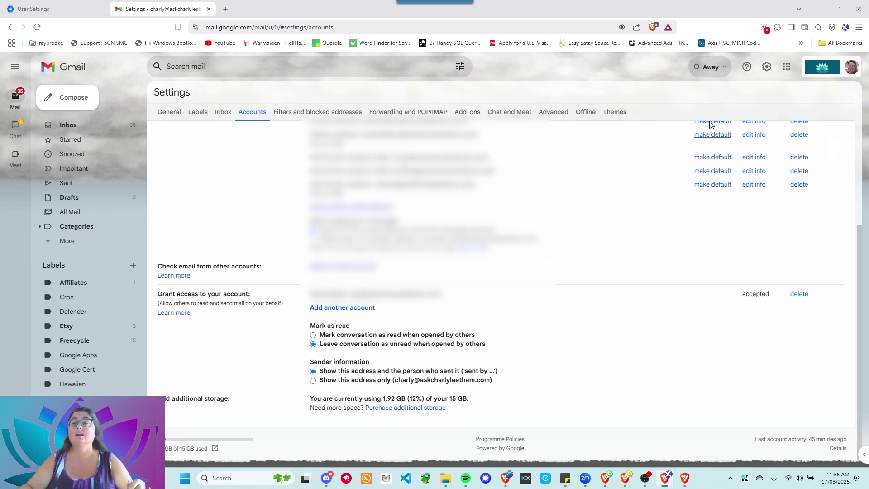
Step: Switch to the delegate's account and open the owner's mailbox from its Delegated account row
{"action": "left_click", "coordinate": [851, 67]}
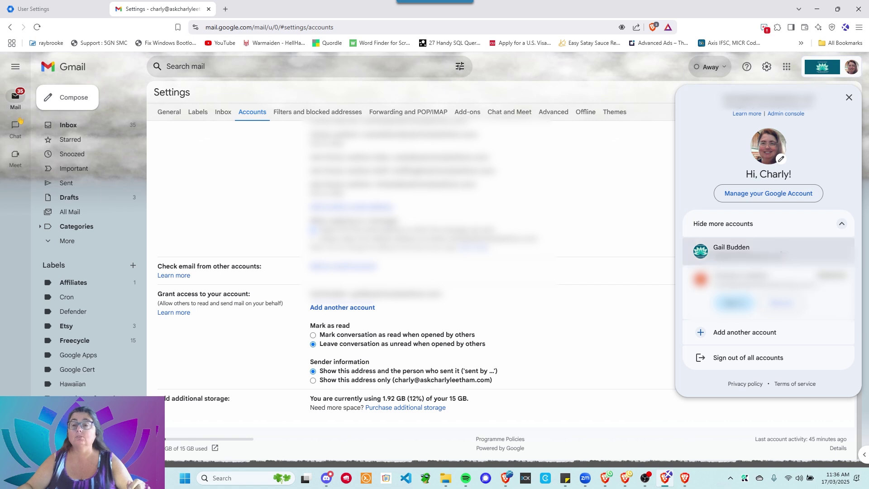
{"action": "left_click", "coordinate": [731, 248]}
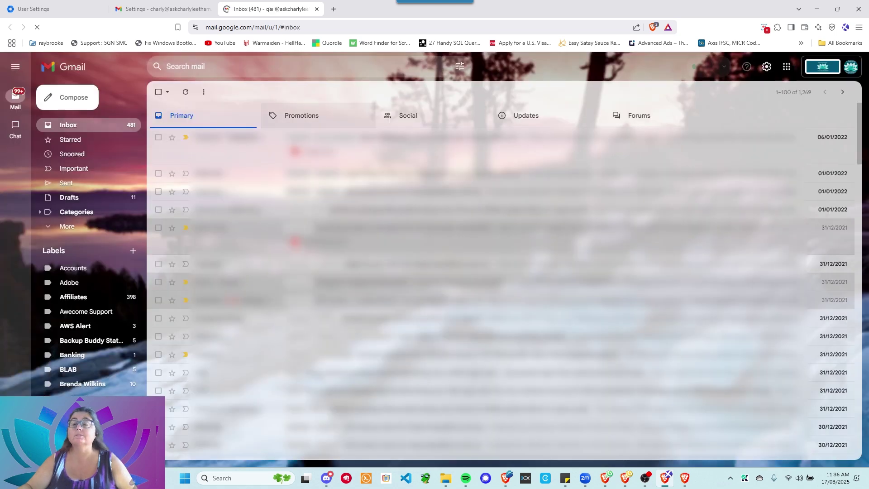
{"action": "left_click", "coordinate": [851, 67]}
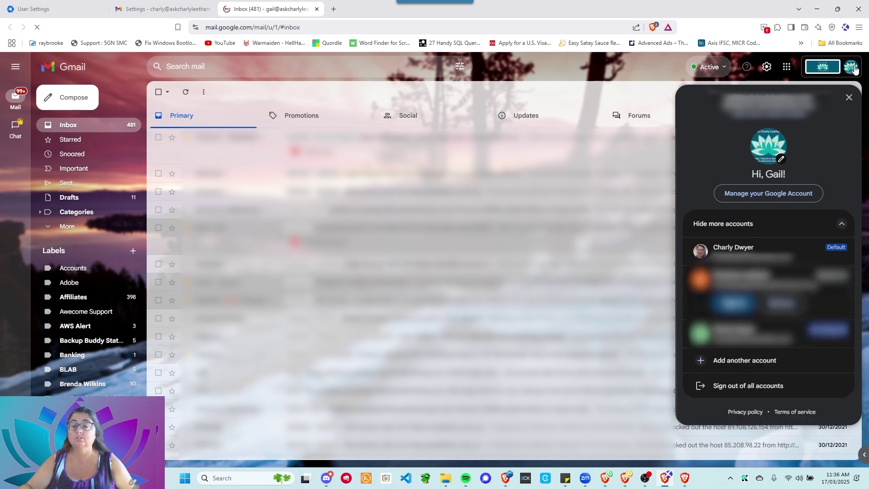
{"action": "left_click", "coordinate": [518, 79]}
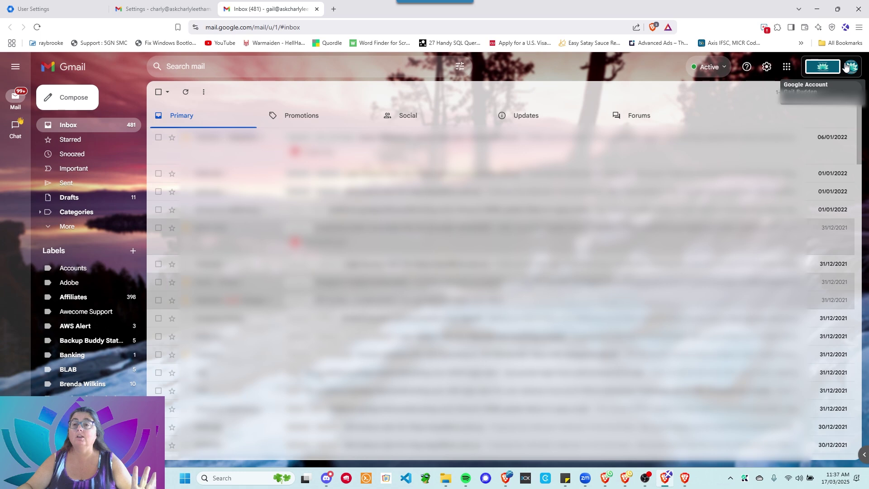
{"action": "left_click", "coordinate": [845, 66]}
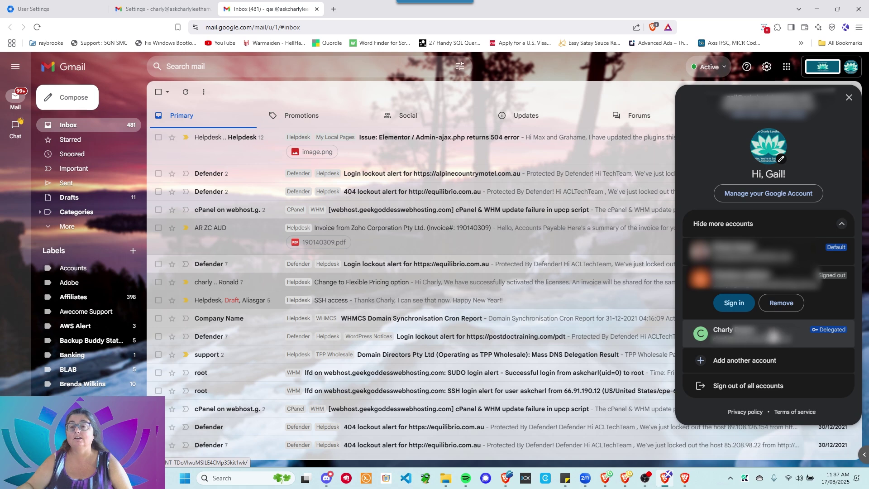
{"action": "left_click", "coordinate": [790, 336]}
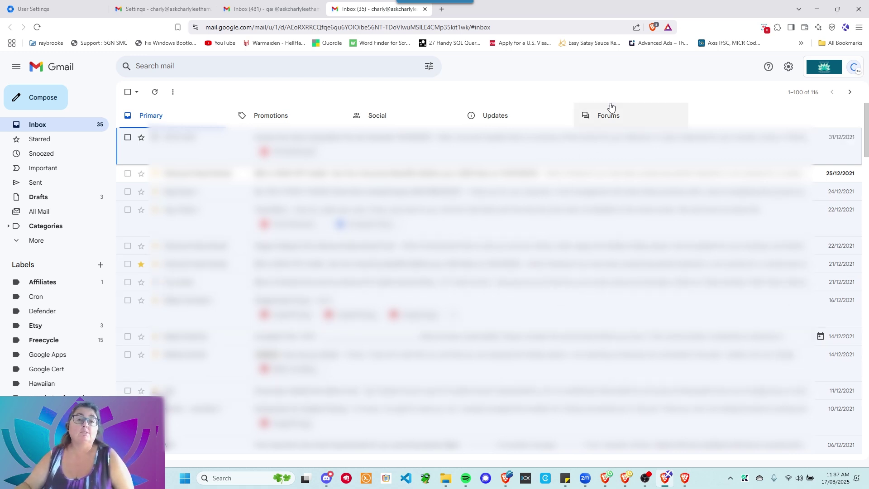
Step: Go back through the delegate's Inbox tab to the owner's Settings browser tab
{"action": "left_click", "coordinate": [278, 9]}
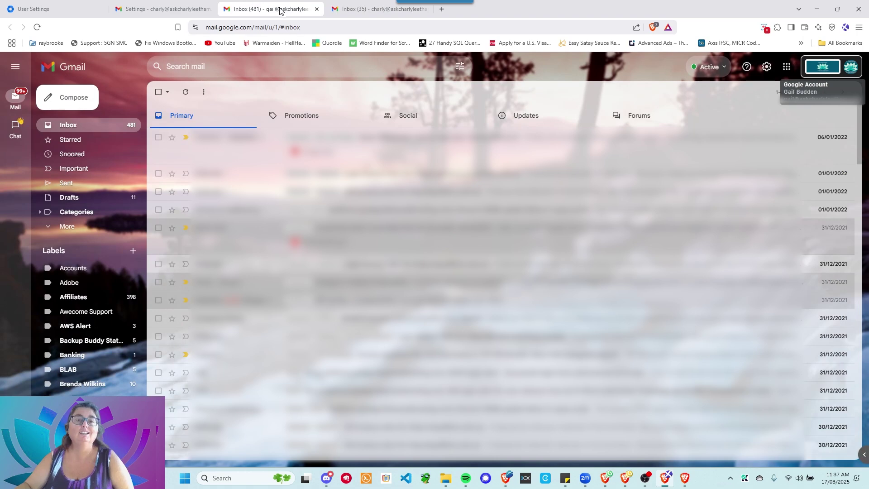
{"action": "left_click", "coordinate": [183, 8]}
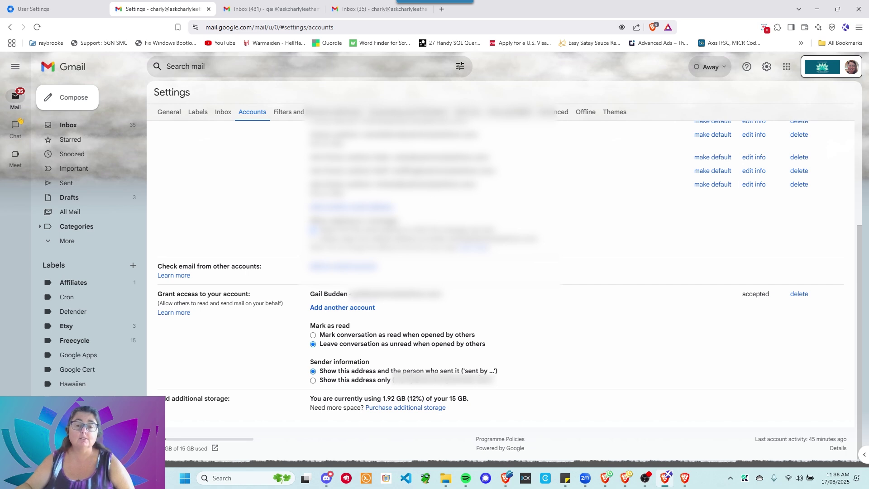
Step: Choose 'Show this address only' under Sender information and dismiss the notice
{"action": "left_click", "coordinate": [313, 381]}
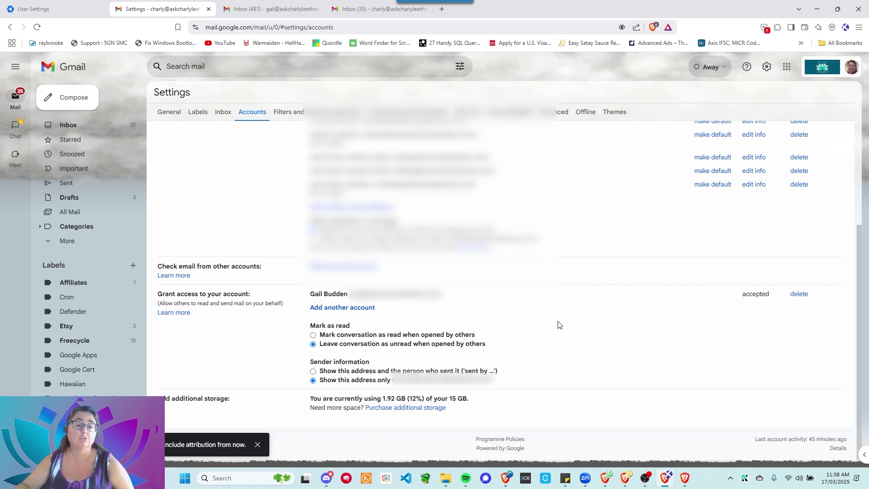
{"action": "left_click", "coordinate": [257, 444]}
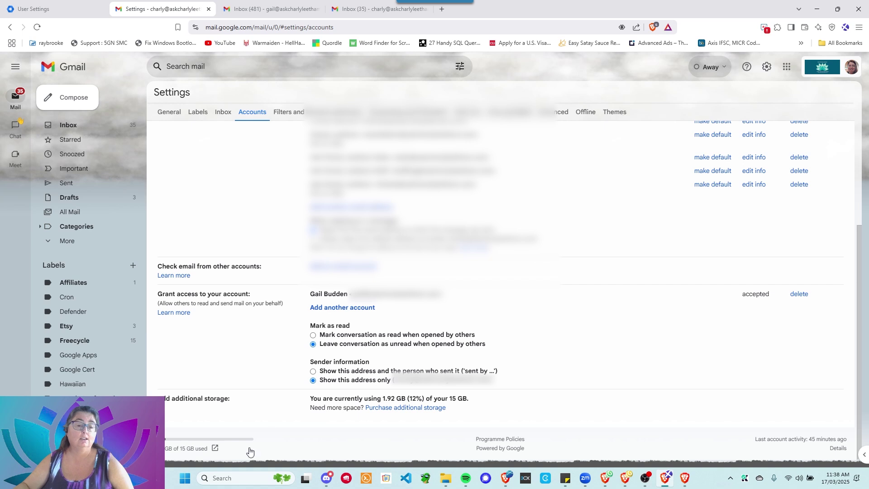